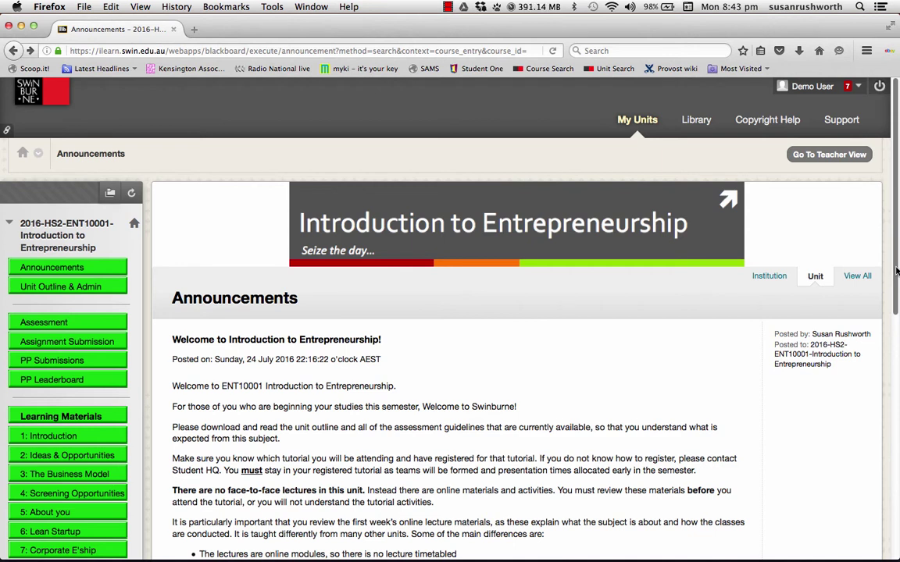
- Download PPs Planner ENT10001-Sem 2 2016.xlsx from the Assessment 1: Participation Points folder
left_click(47, 323)
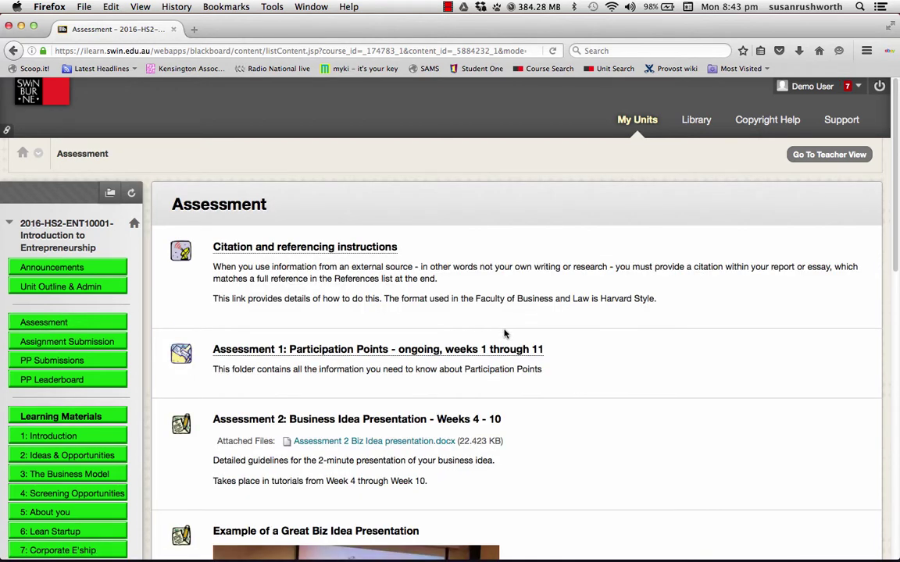
left_click(382, 351)
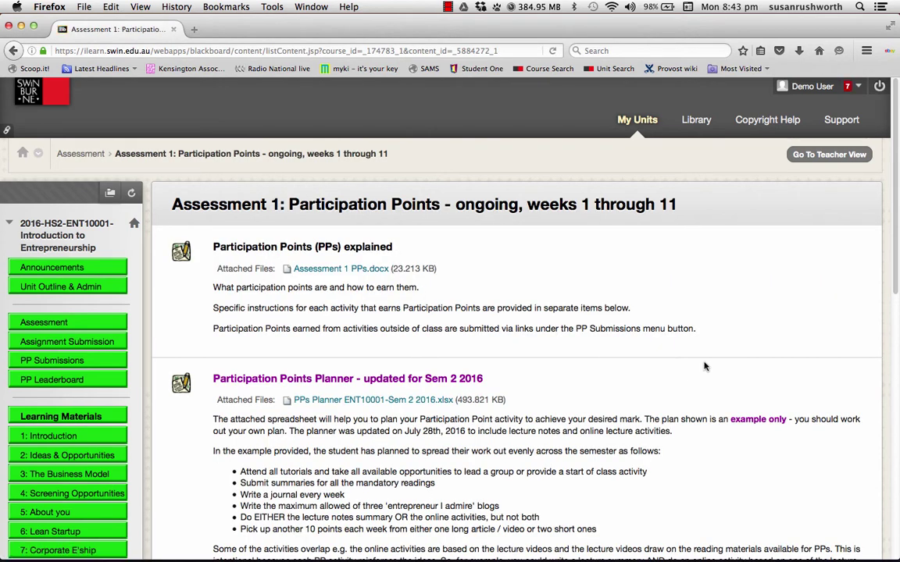
scroll(704, 367, "down", 2)
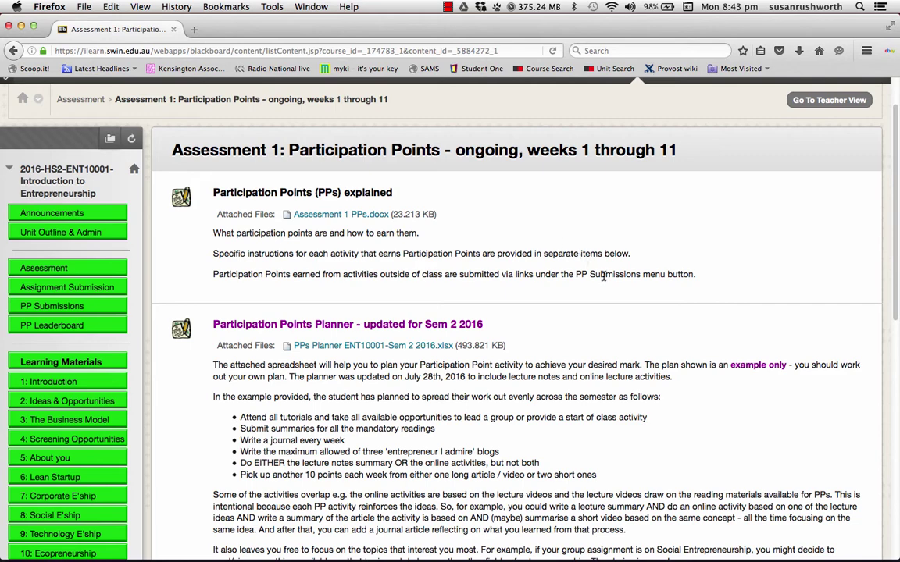
scroll(570, 261, "down", 3)
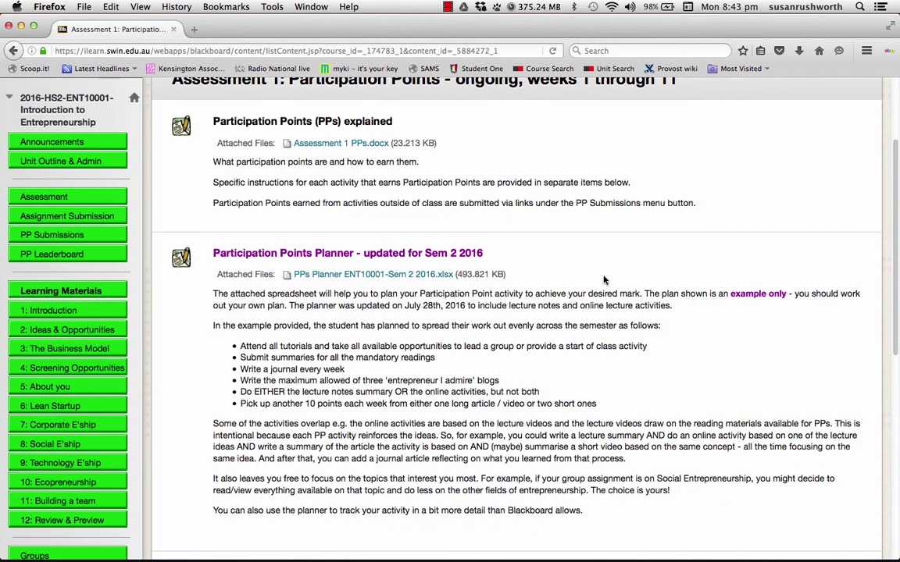
left_click(362, 277)
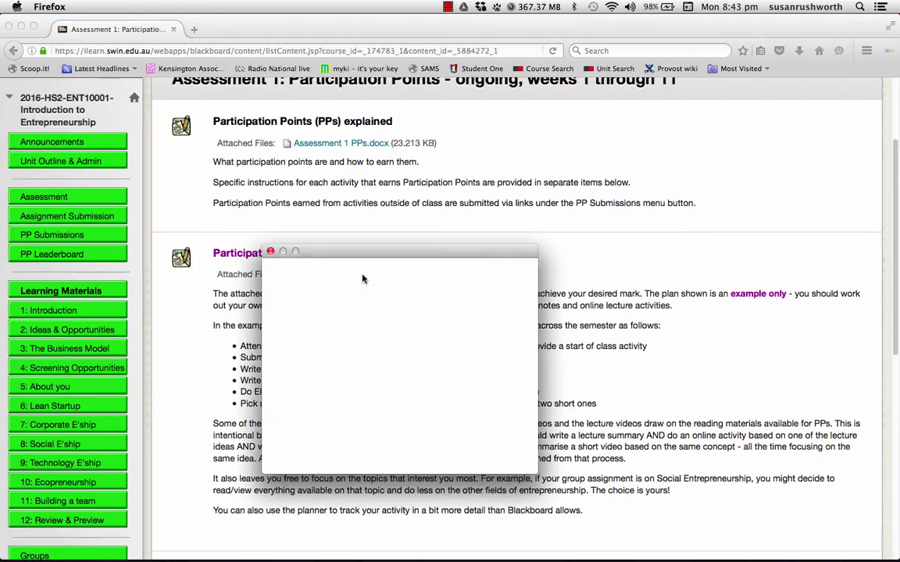
left_click(500, 436)
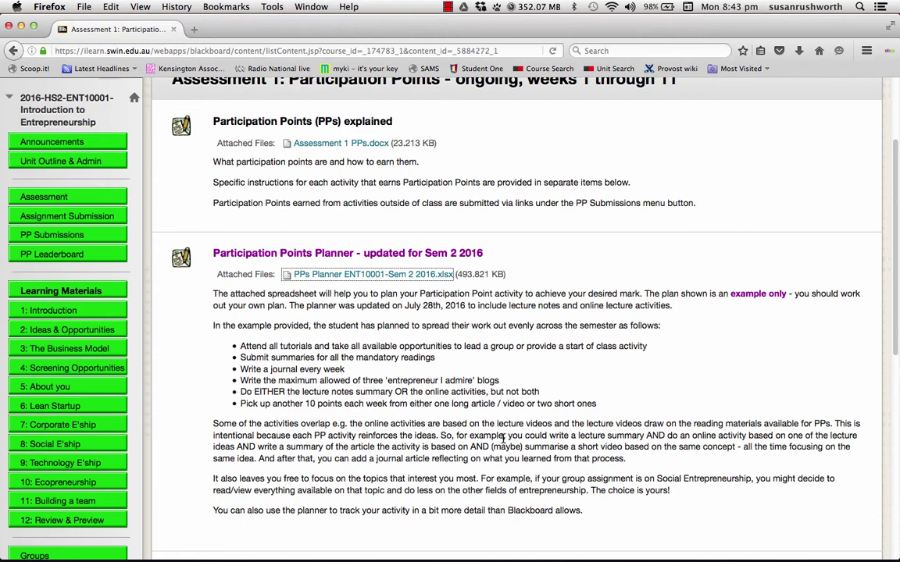
- Bring up the PPs Planner workbook in Excel, showing weekly points reaching 750 by Week 13
key("super+Tab")
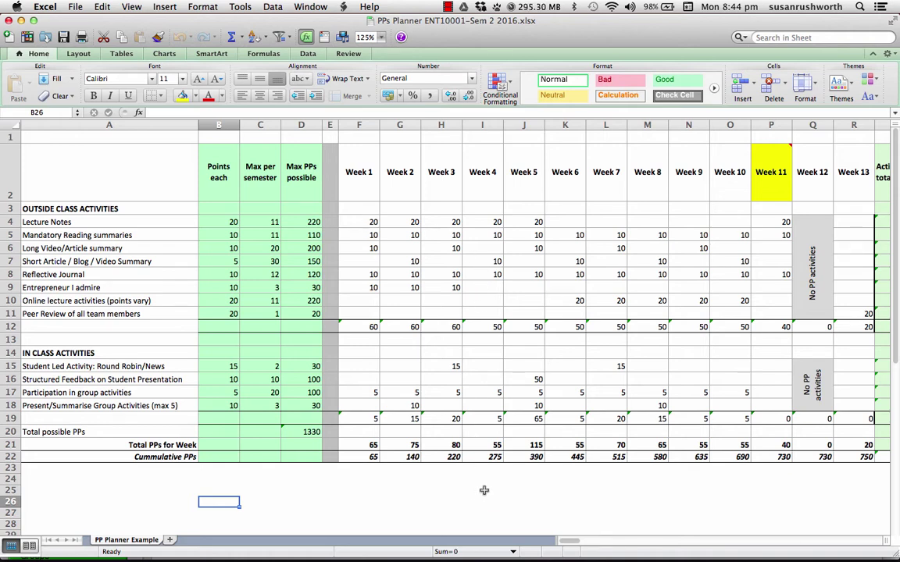
- Return to the Blackboard Participation Points page in Firefox, then go back to the Excel planner
key("super+Tab")
key("super+Tab")
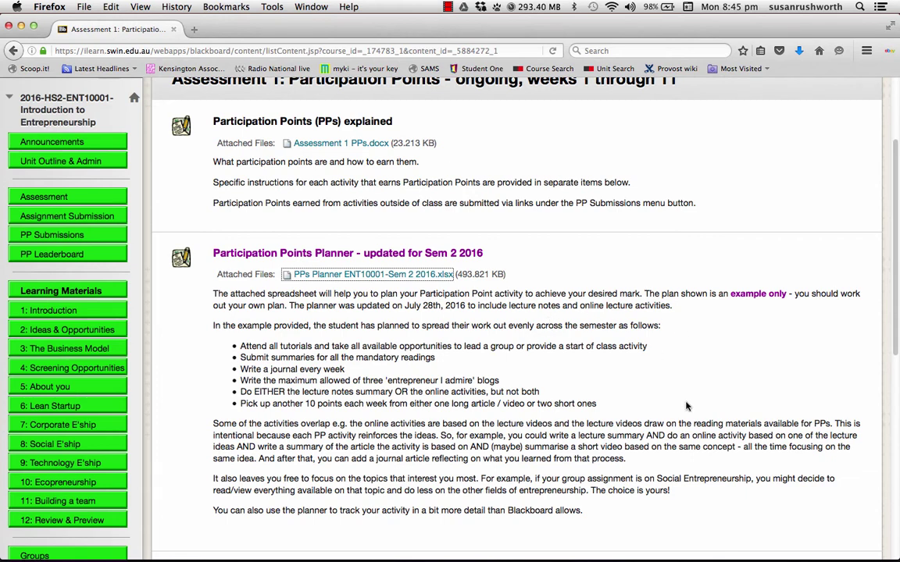
key("super+Tab")
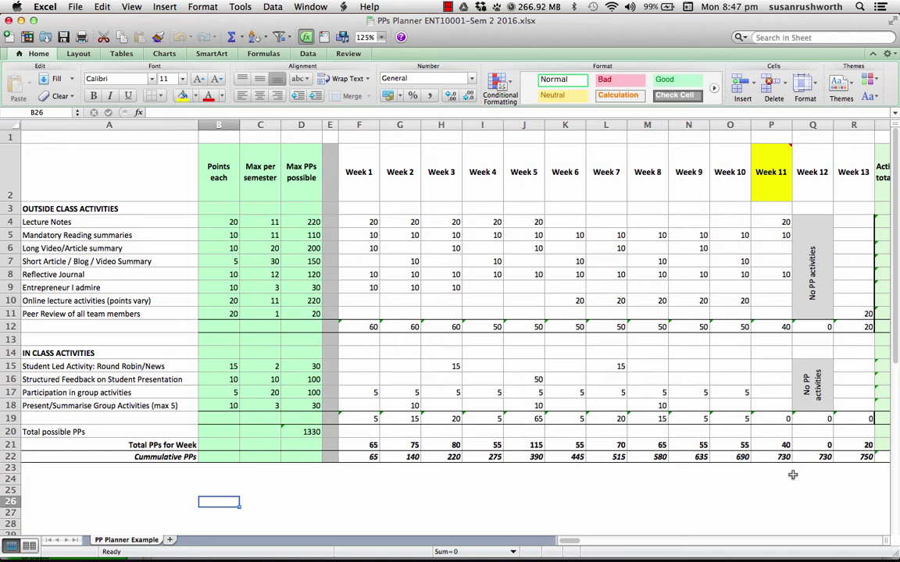
- Return to Blackboard and scroll to the Outside Class Participation Points Instructions and Templates section
key("super+Tab")
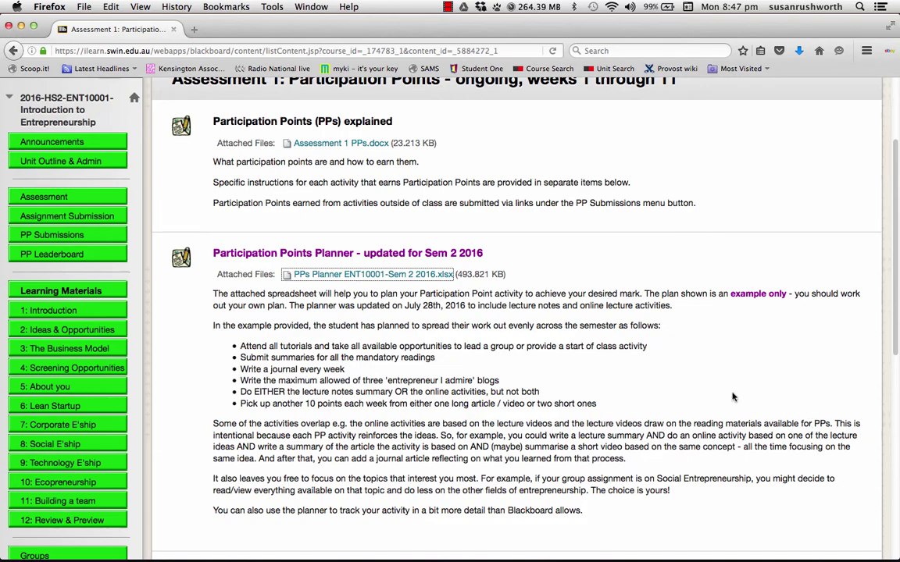
scroll(733, 398, "down", 10)
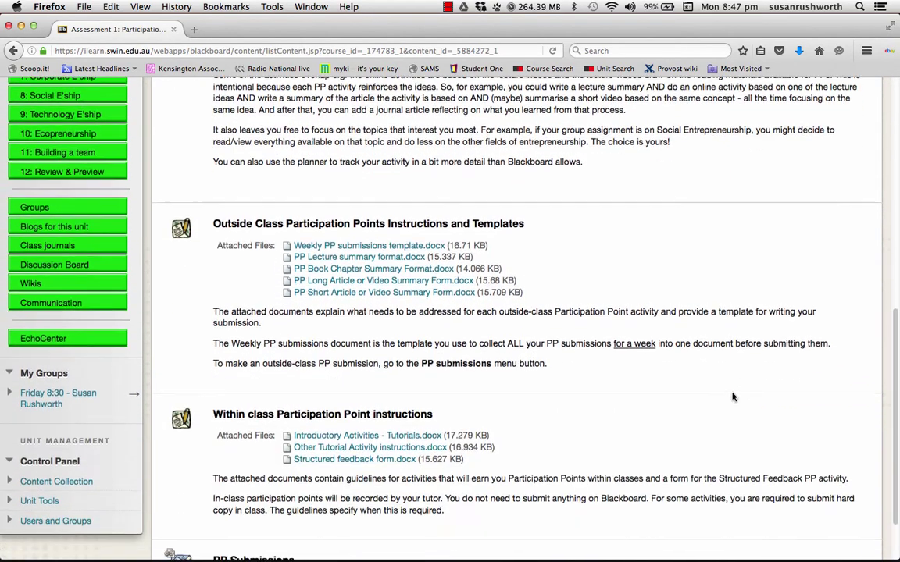
scroll(733, 397, "down", 2)
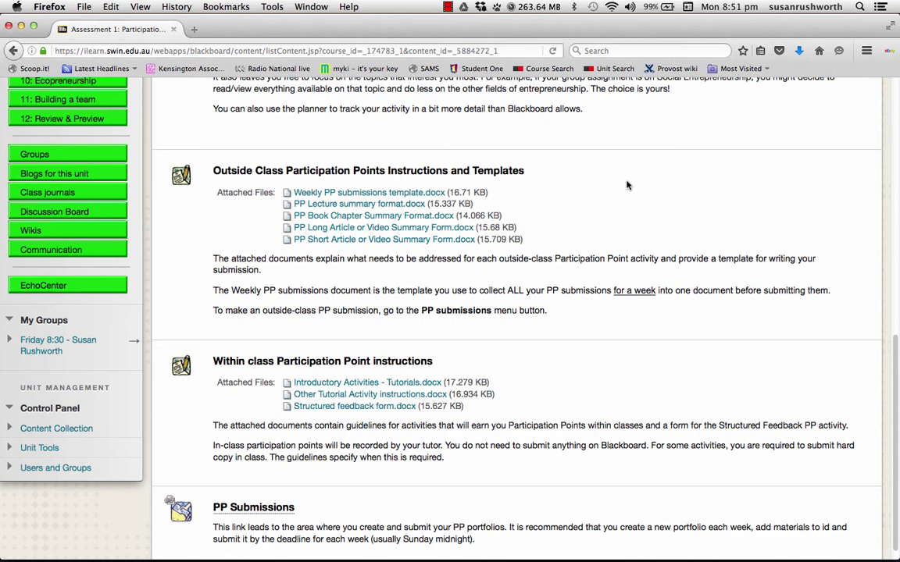
key("super+Tab")
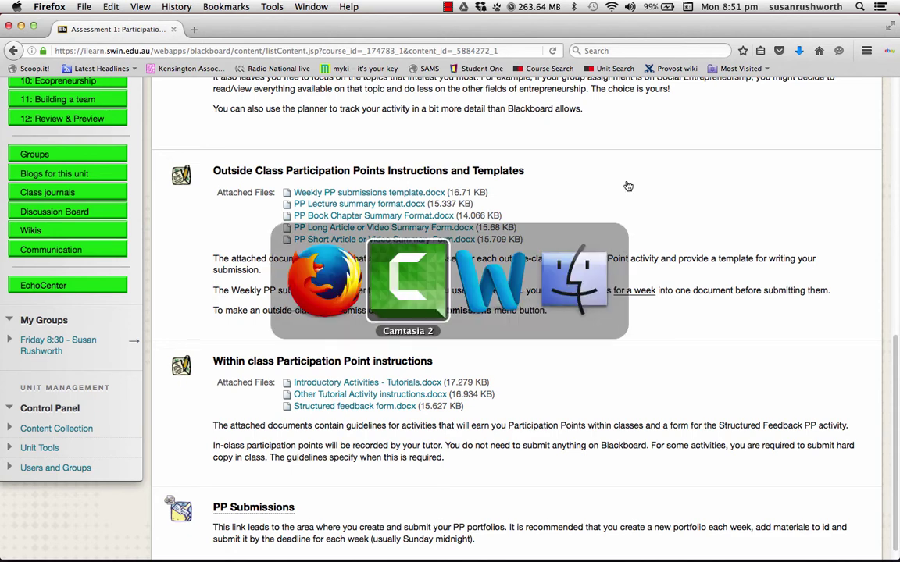
- In the Word summary table, enter Lecture as 1 item for 20 PPs and Chapter as 1 item for 10 PPs
key("super+Tab")
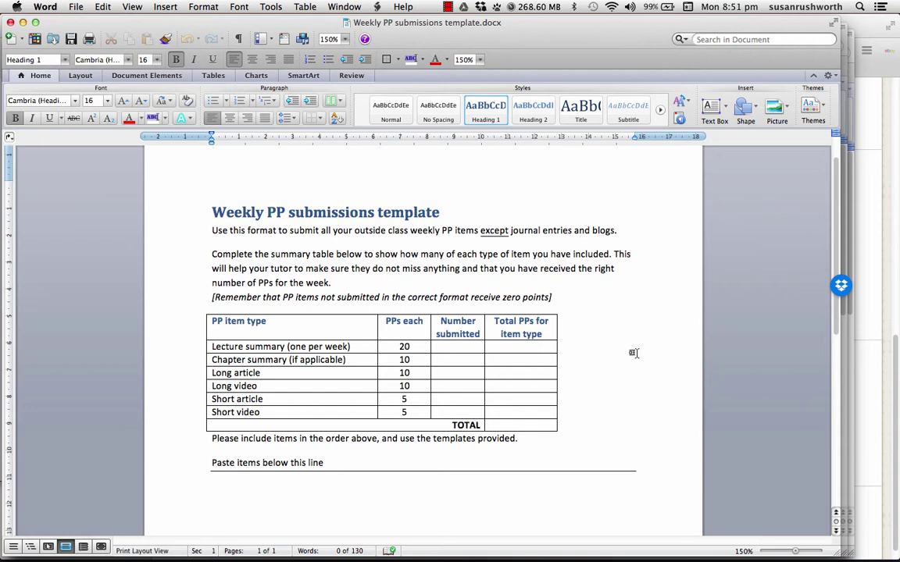
left_click(463, 346)
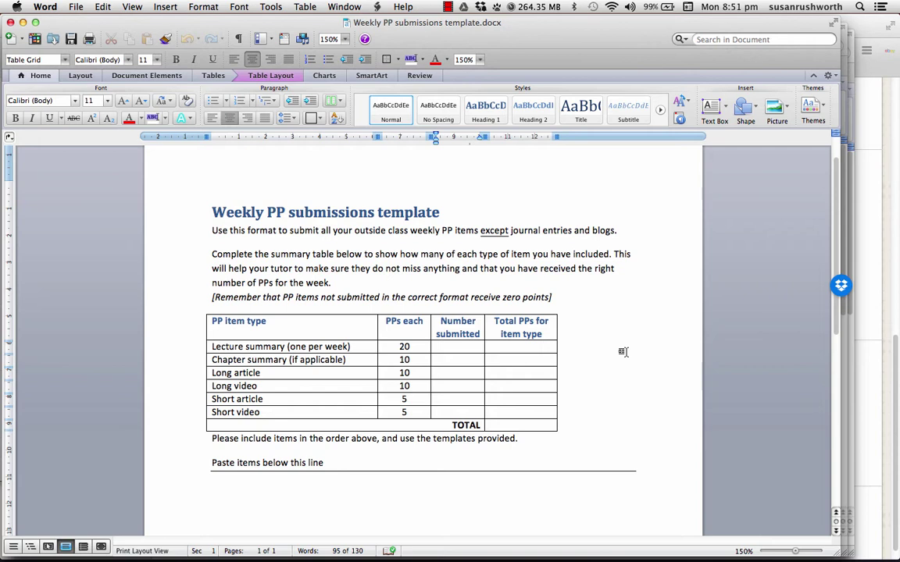
type("1")
left_click(521, 347)
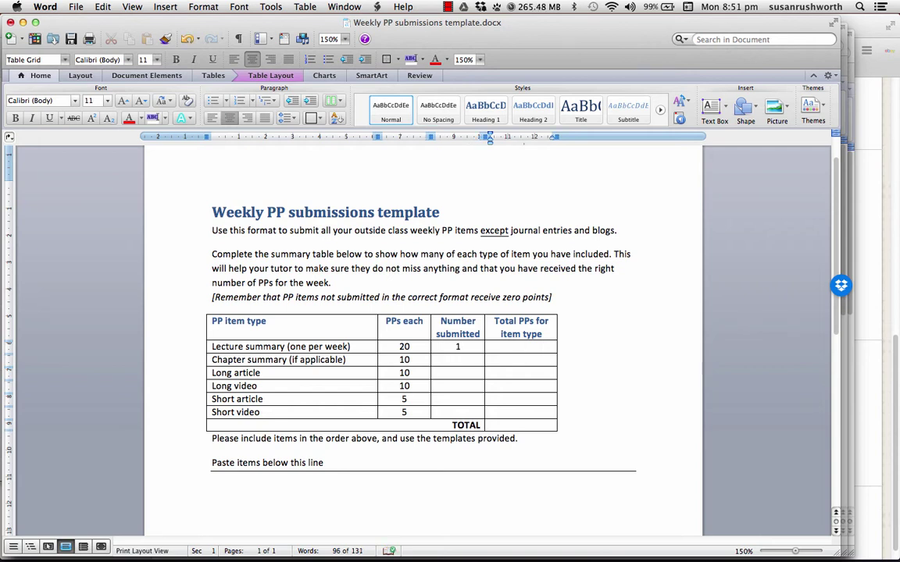
type("20")
left_click(465, 360)
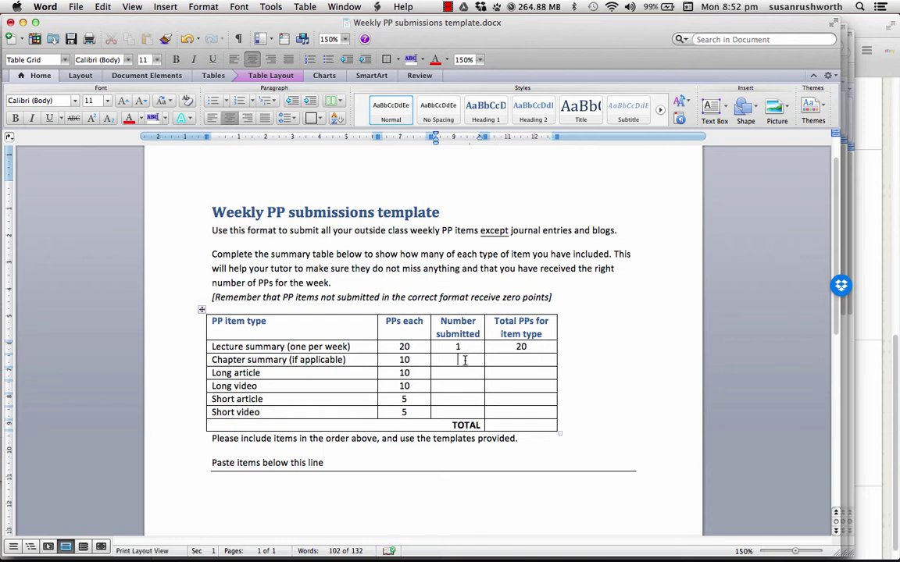
type("1")
key("Tab")
type("1")
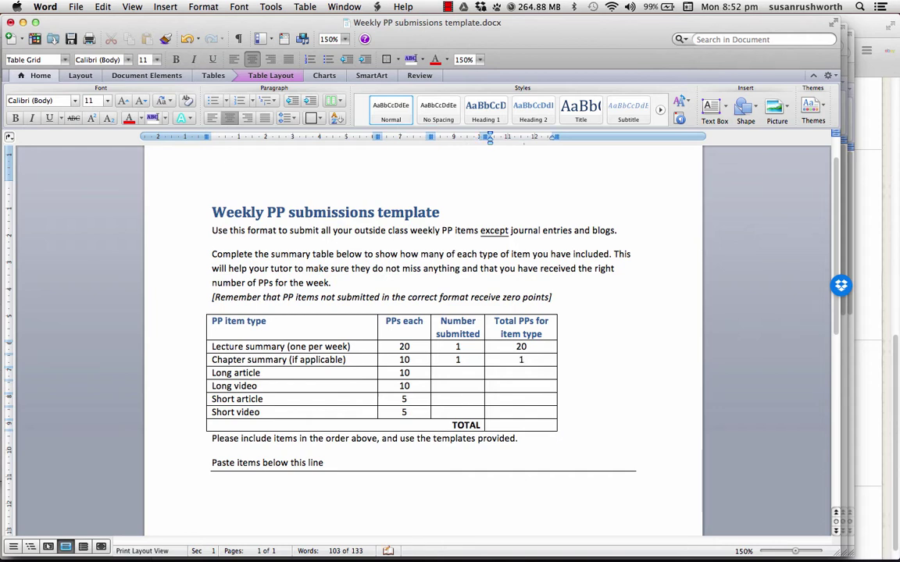
type("0")
- Enter Long article as 2 items for 20 PPs, Short article as 1 item for 5 PPs, and a TOTAL of 55
left_click(460, 374)
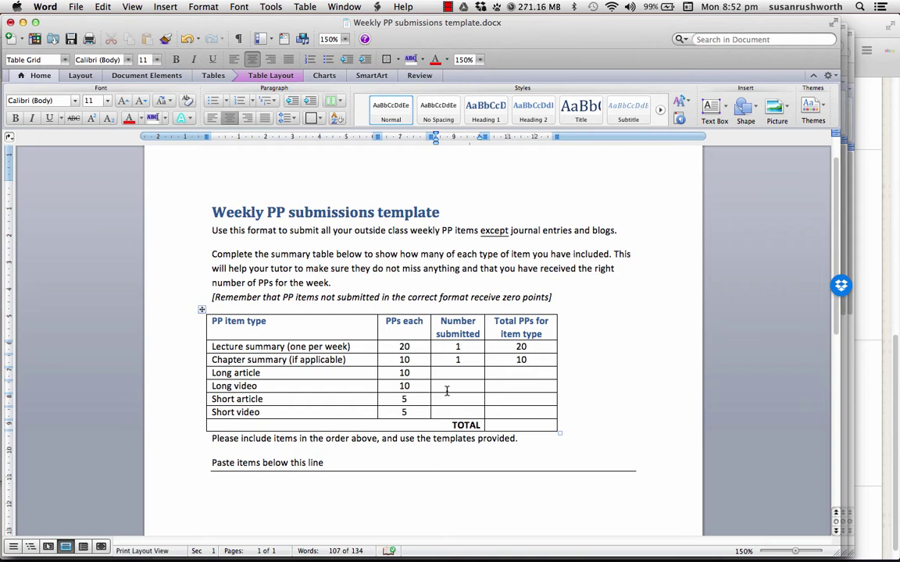
type("2")
left_click(526, 373)
type("20")
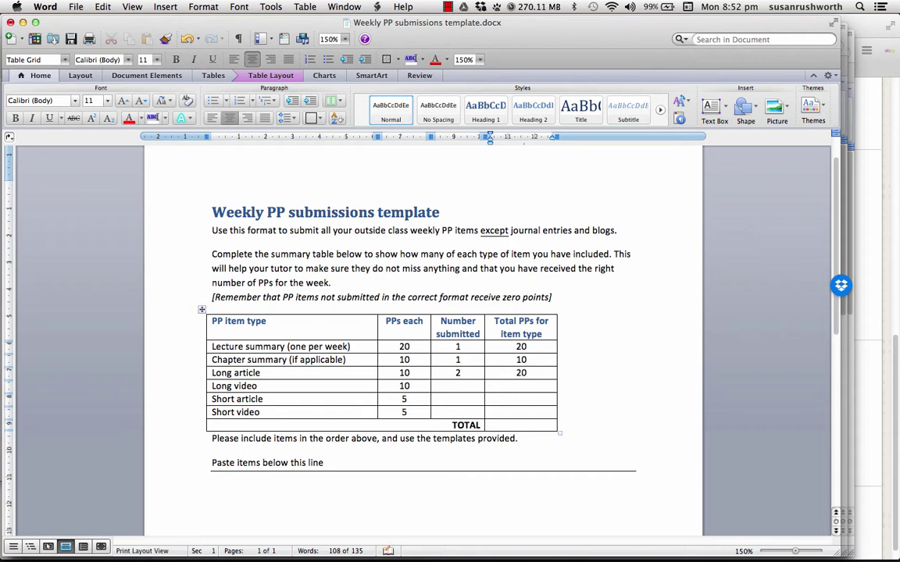
left_click(459, 399)
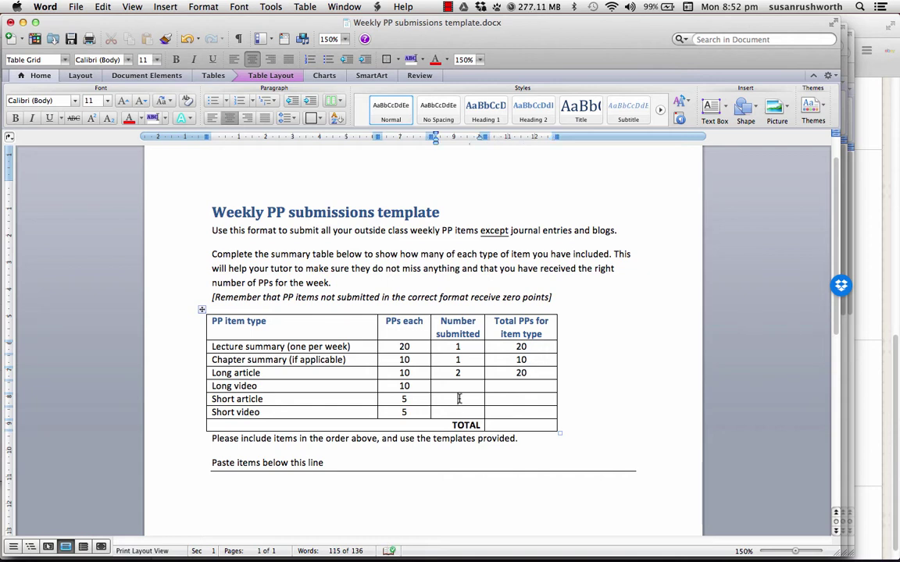
type("1")
left_click(504, 402)
type("5")
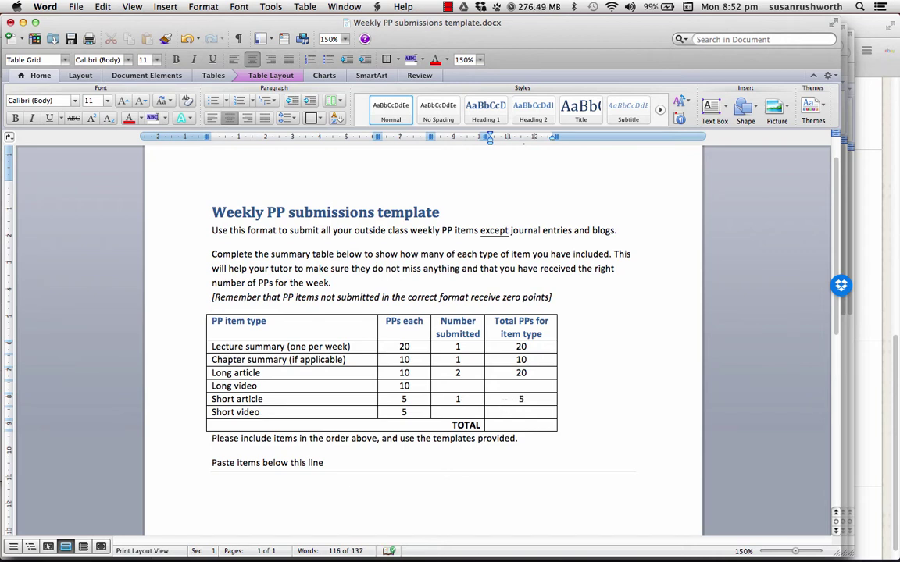
left_click(527, 425)
type("55")
scroll(649, 331, "down", 2)
scroll(649, 330, "down", 4)
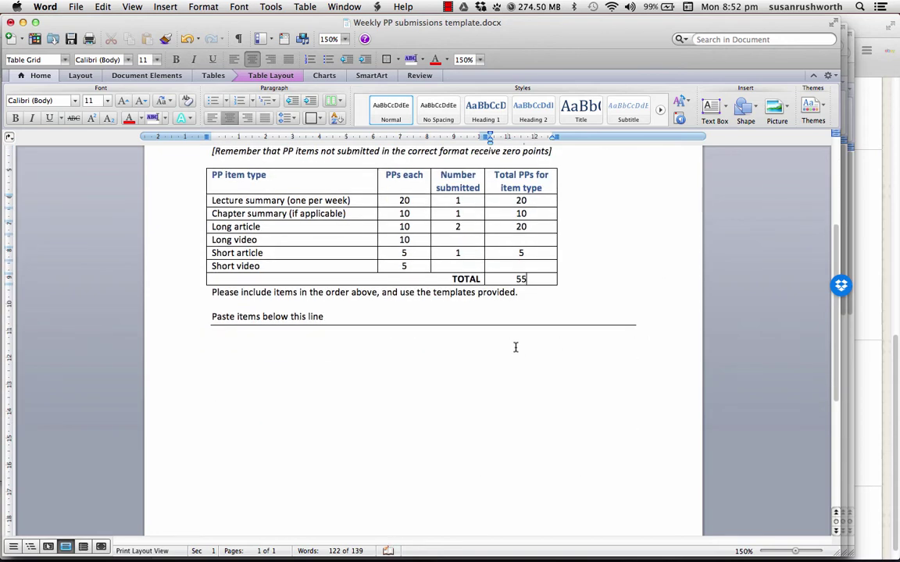
scroll(659, 215, "up", 5)
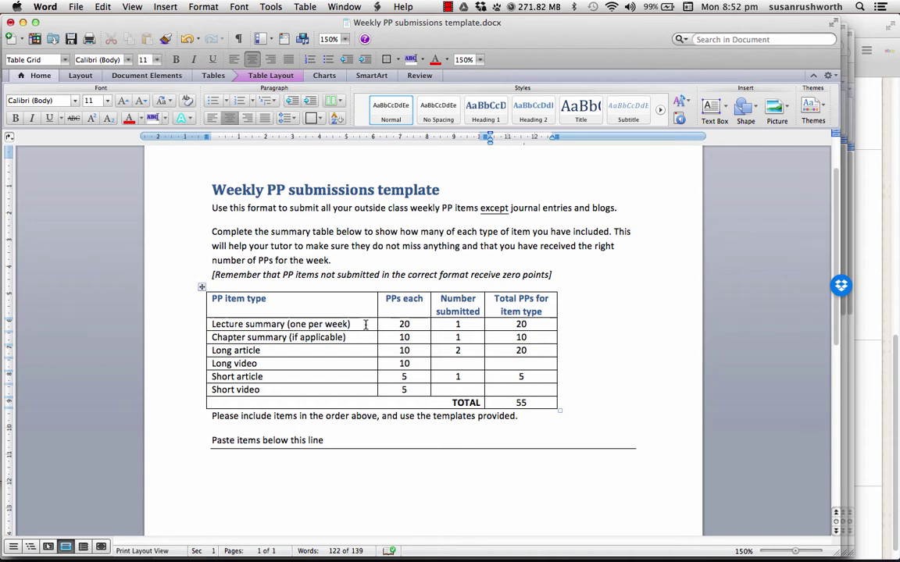
- Look over PP Lecture summary format.docx, then bring the Weekly PP submissions template back to the front
left_click(343, 7)
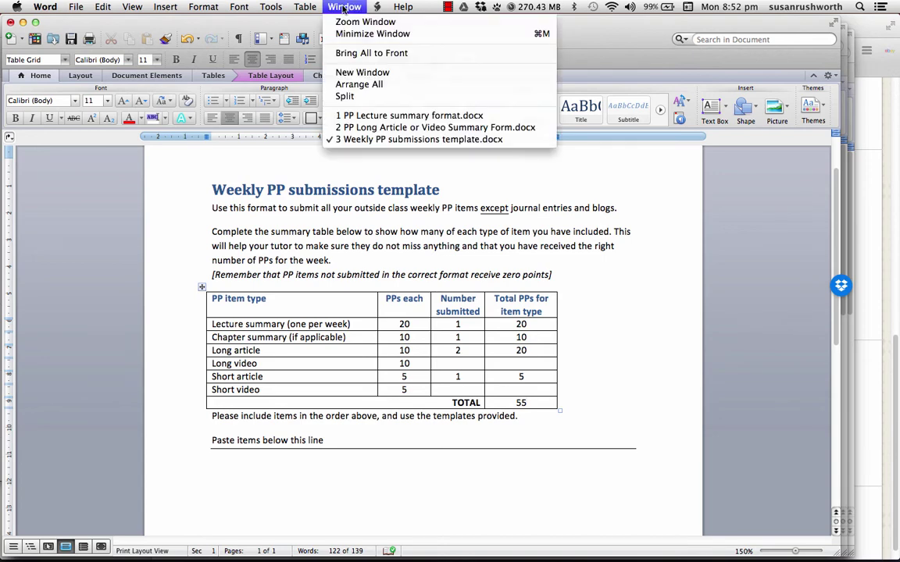
left_click(377, 116)
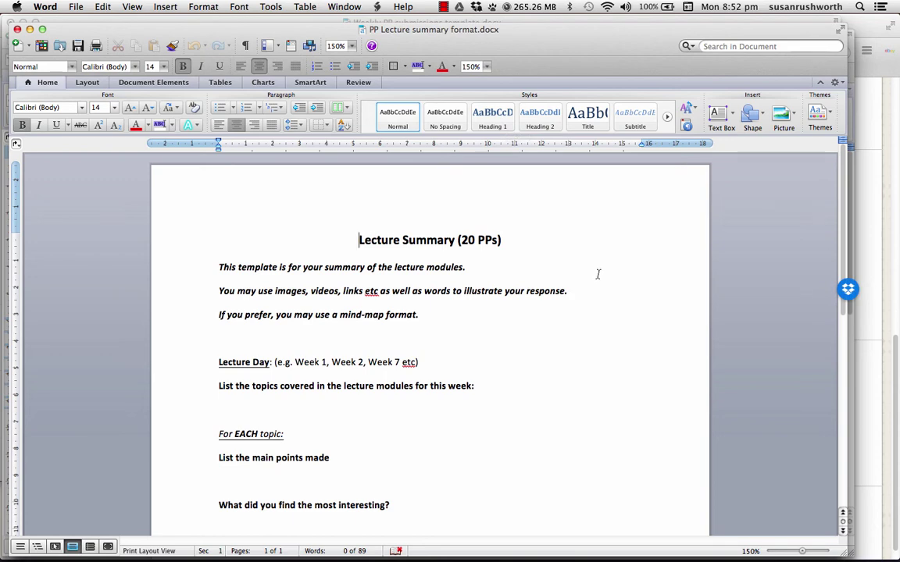
scroll(618, 318, "down", 2)
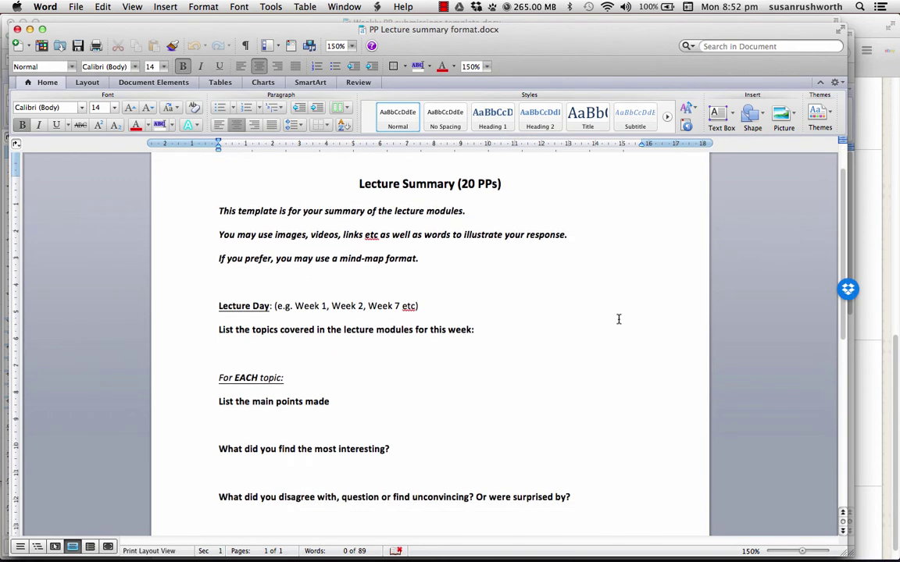
scroll(618, 319, "down", 2)
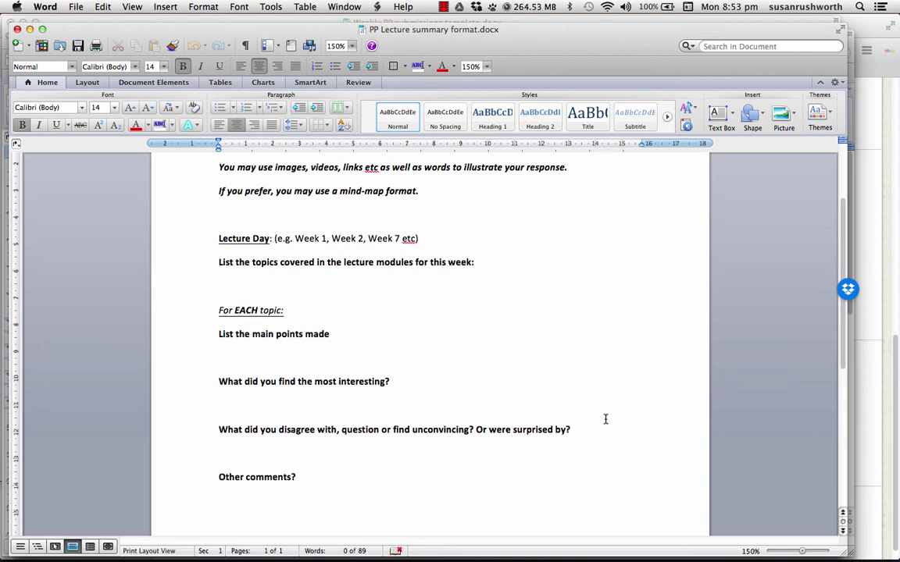
key("super+grave")
left_click(218, 472)
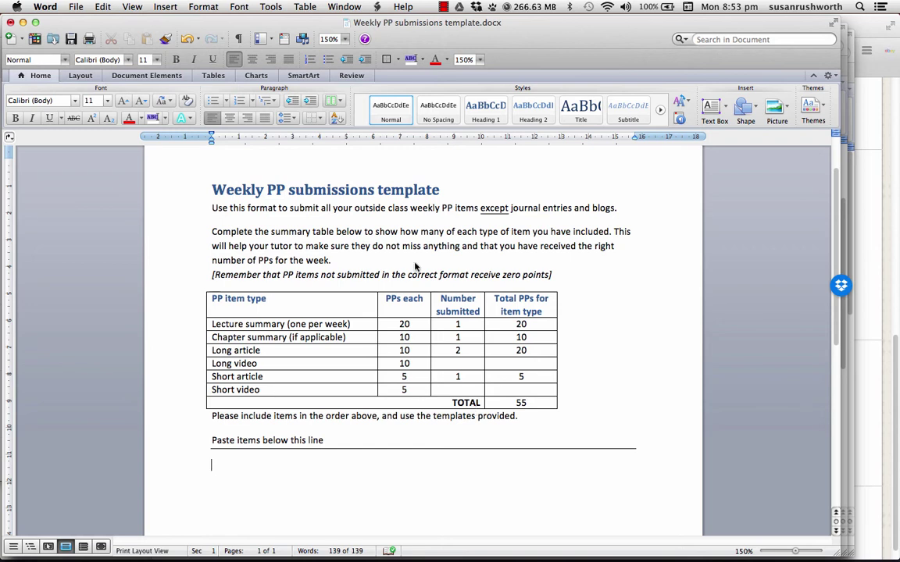
- Switch to PP Long Article or Video Summary Form.docx and scroll through its five reflection questions
left_click(342, 6)
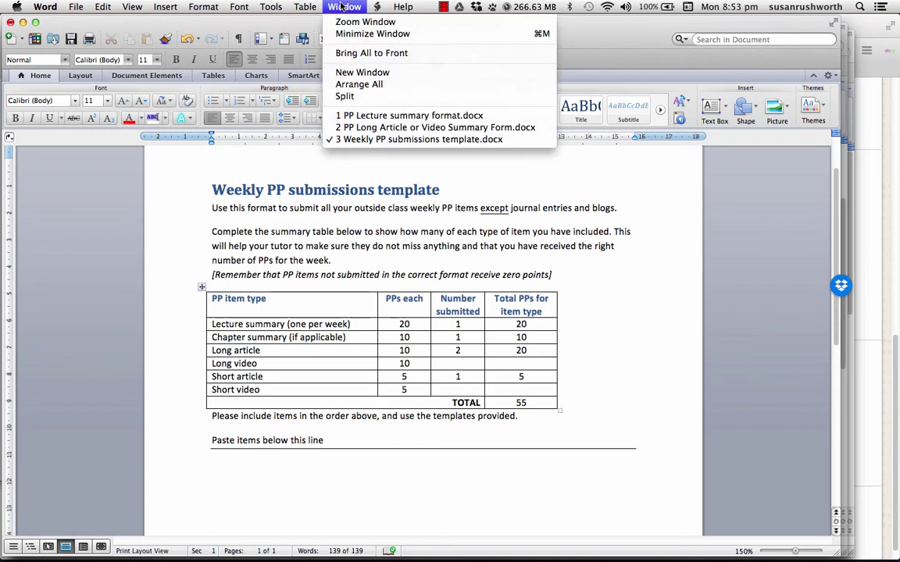
left_click(391, 127)
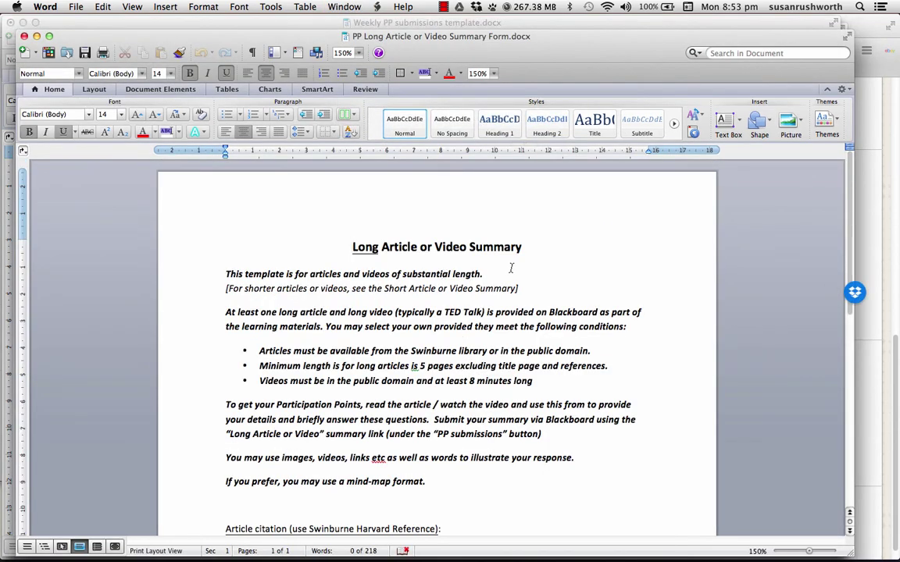
scroll(558, 263, "down", 5)
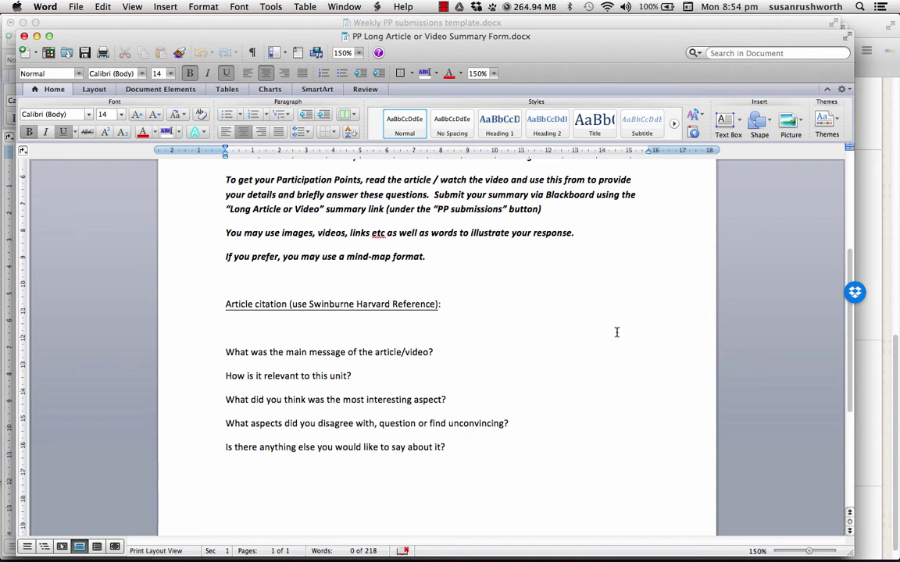
left_click(343, 7)
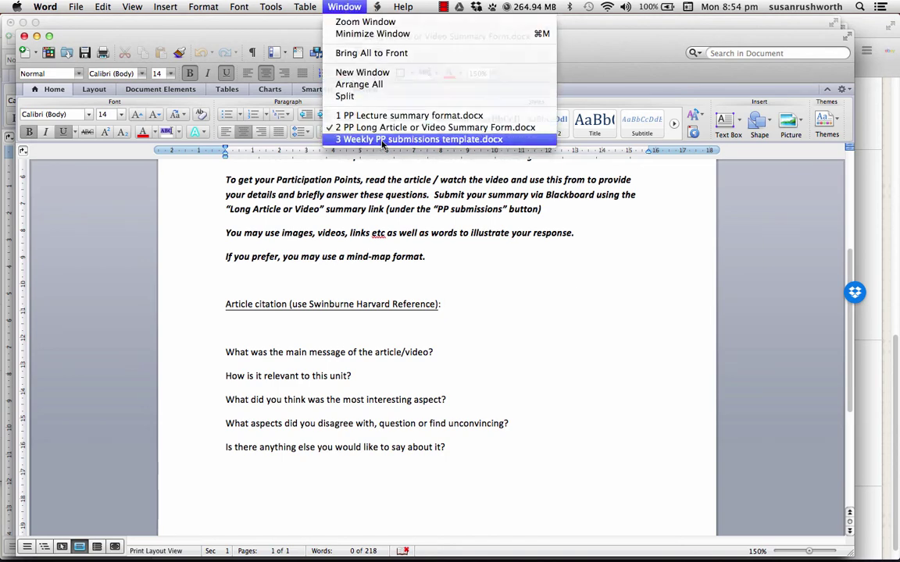
- Return to Weekly PP submissions template.docx, then switch to Blackboard in Firefox
left_click(345, 138)
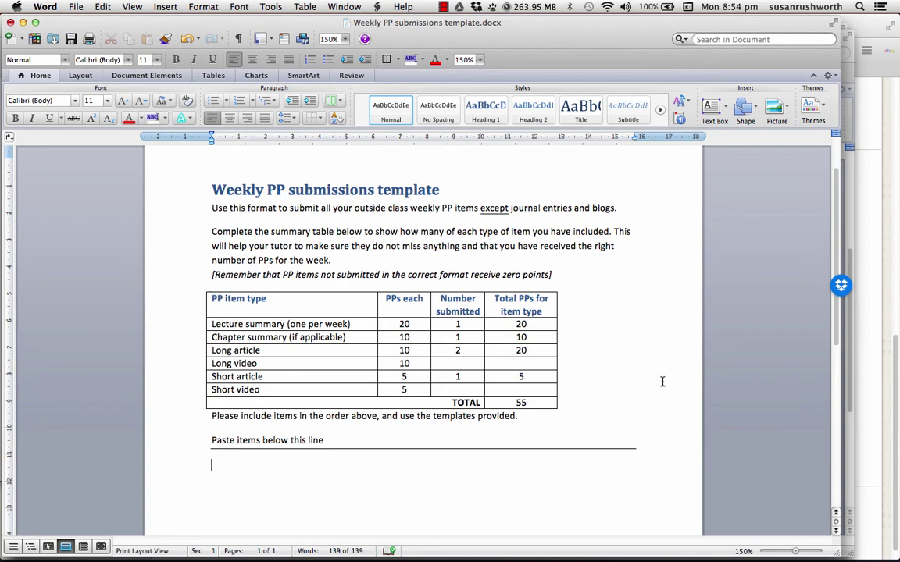
key("super+Tab")
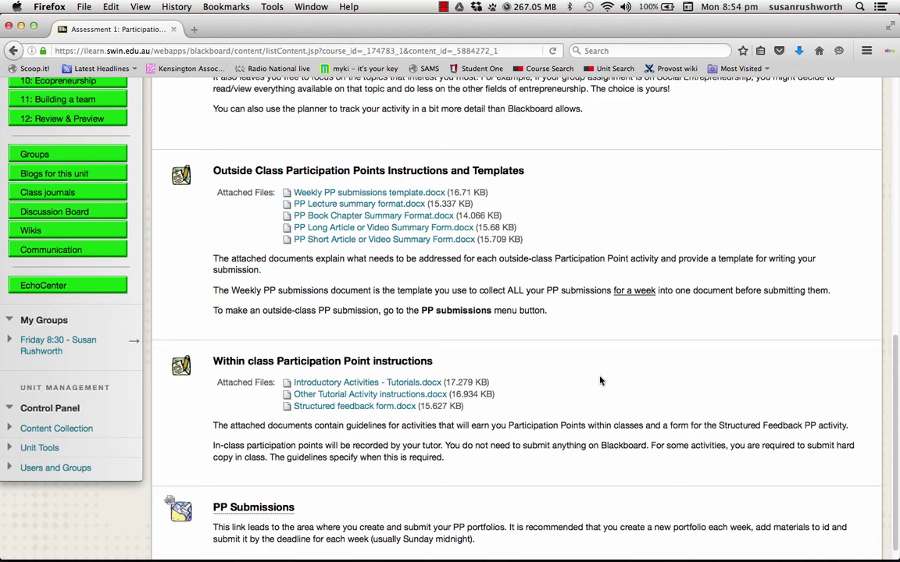
scroll(580, 381, "down", 1)
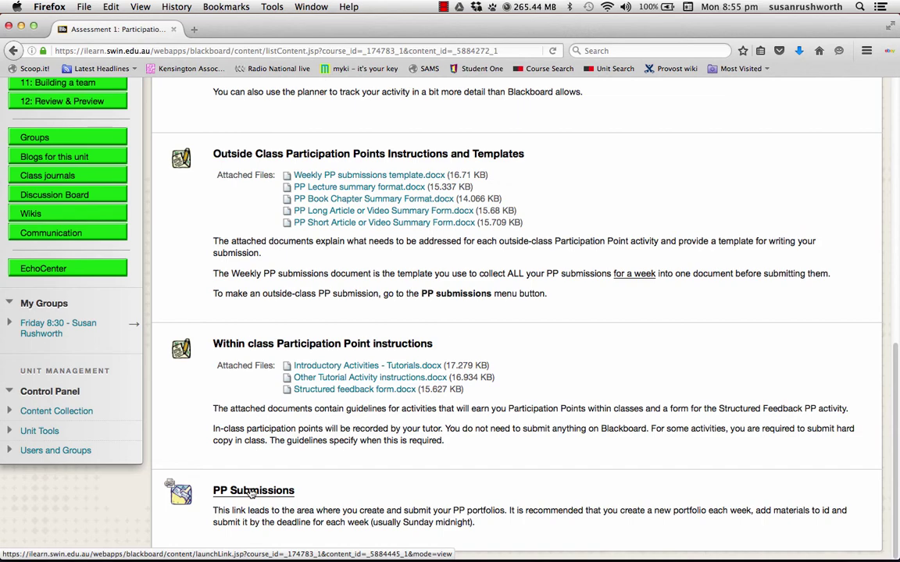
scroll(226, 373, "up", 10)
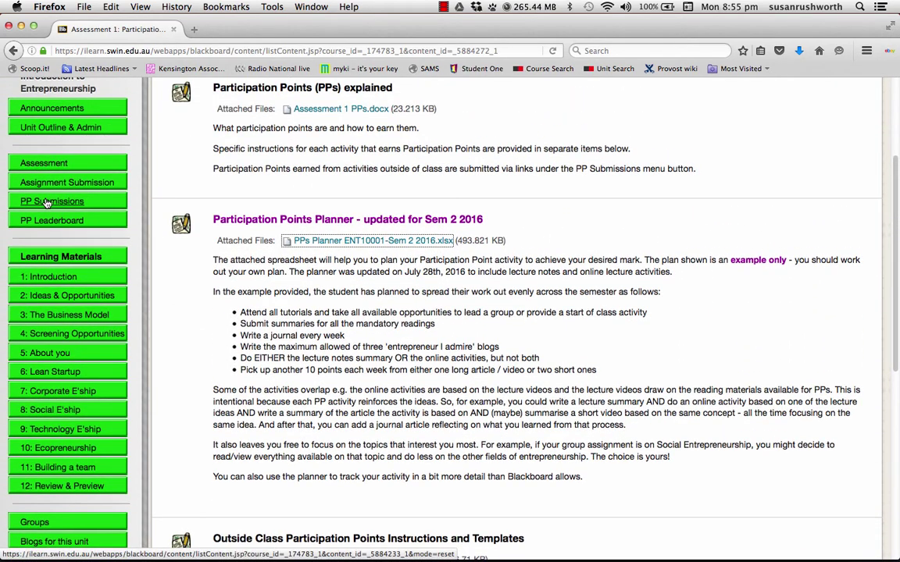
- Open PP Submissions and scroll to the 'Are you ready to submit PPs for Week 1?' checklist
left_click(47, 201)
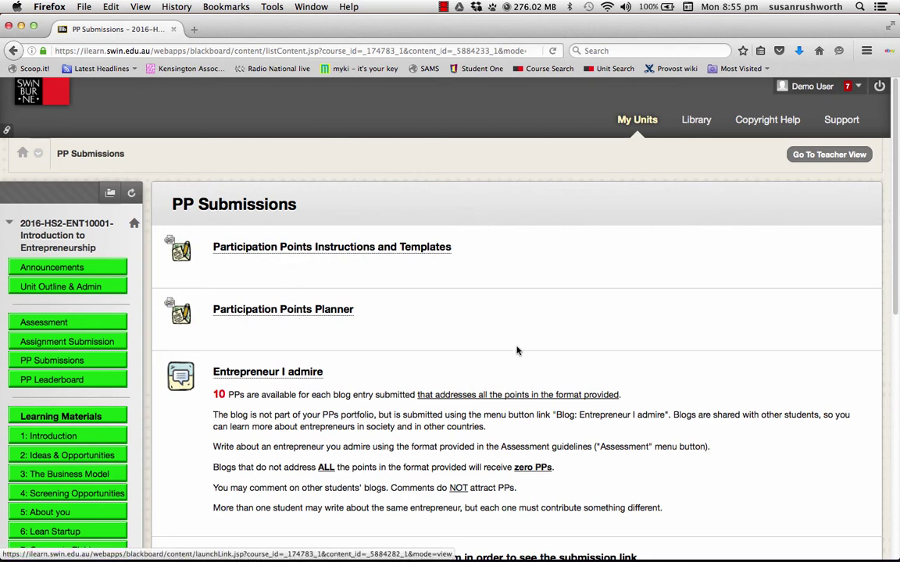
scroll(523, 346, "down", 2)
scroll(525, 342, "down", 5)
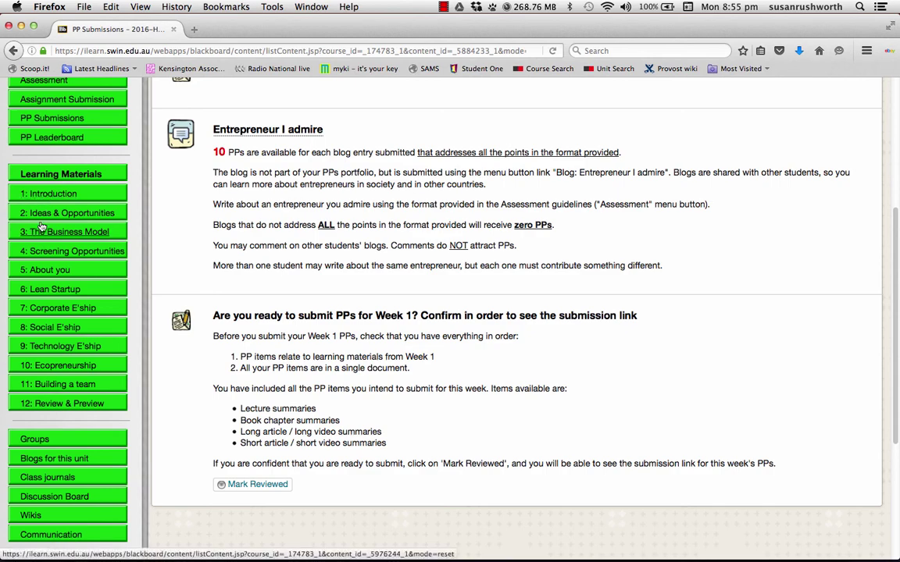
scroll(664, 279, "down", 3)
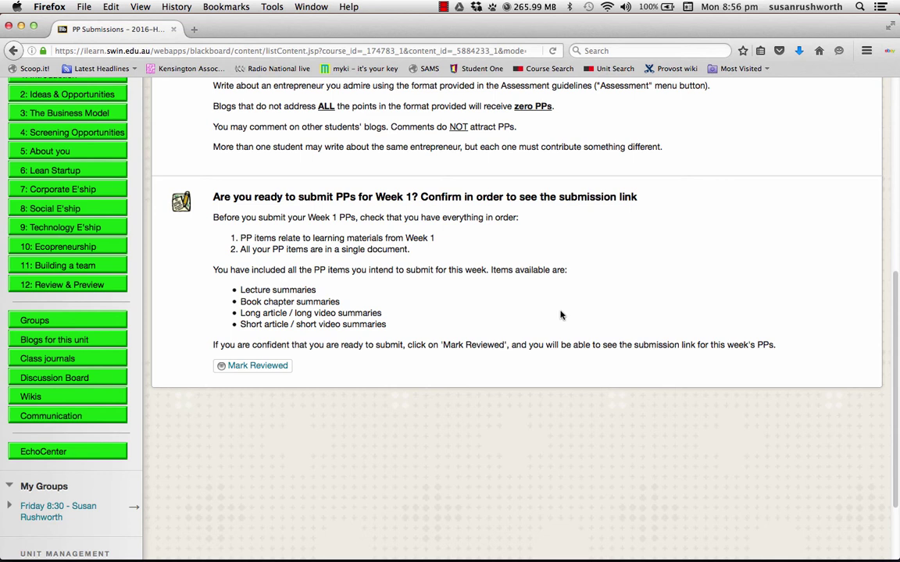
- Mark the Week 1 checklist reviewed and open the 'PP submission - Week 1' upload page
left_click(240, 366)
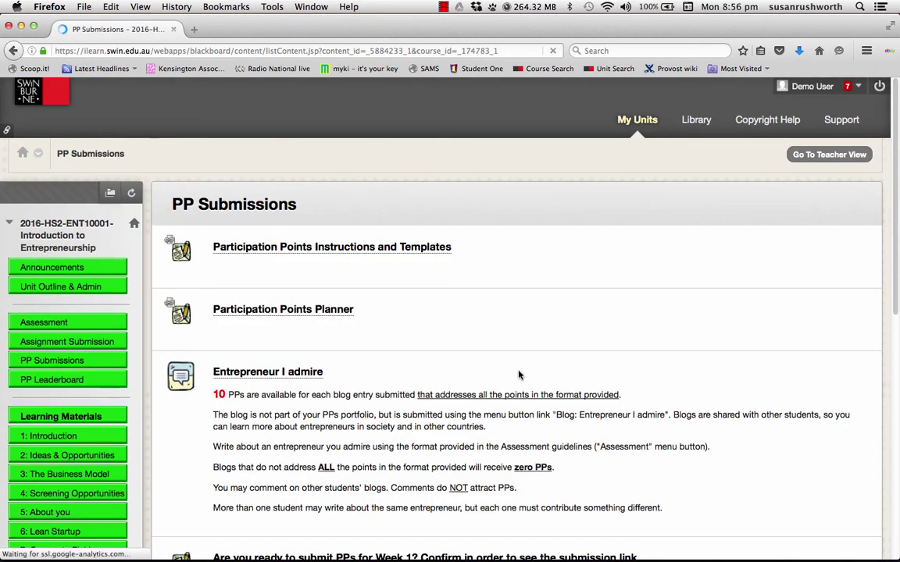
scroll(518, 373, "down", 5)
scroll(520, 375, "down", 3)
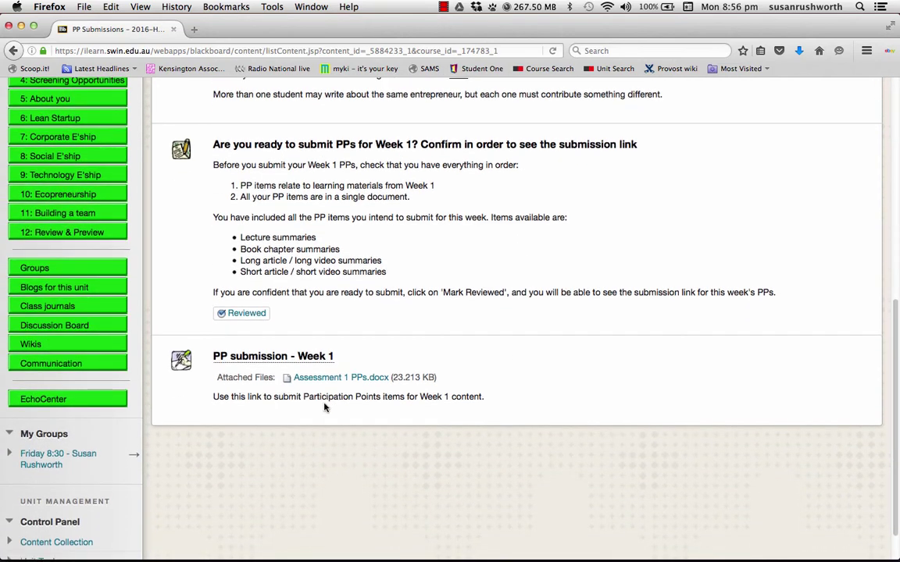
left_click(281, 358)
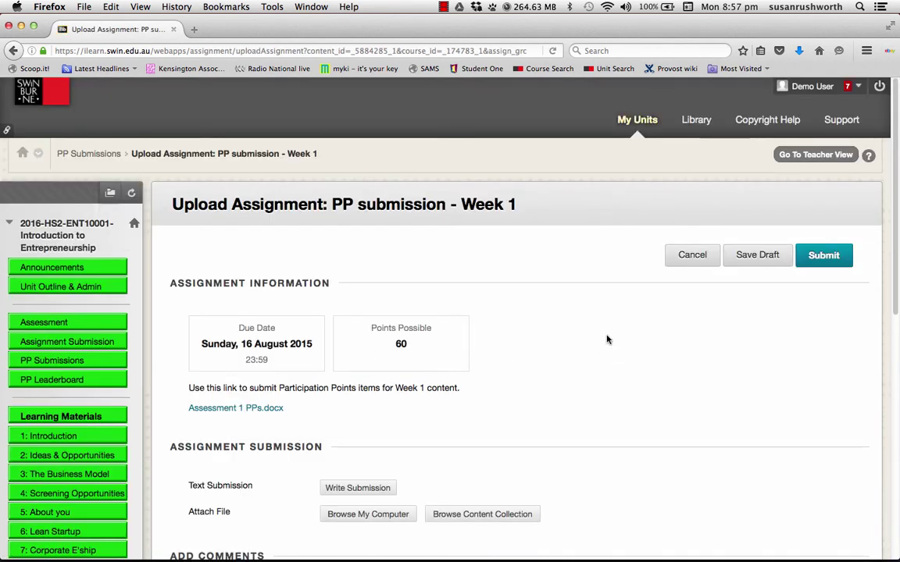
- Close the file chooser with nothing attached, then cancel the Week 1 upload page unsubmitted
scroll(610, 344, "down", 5)
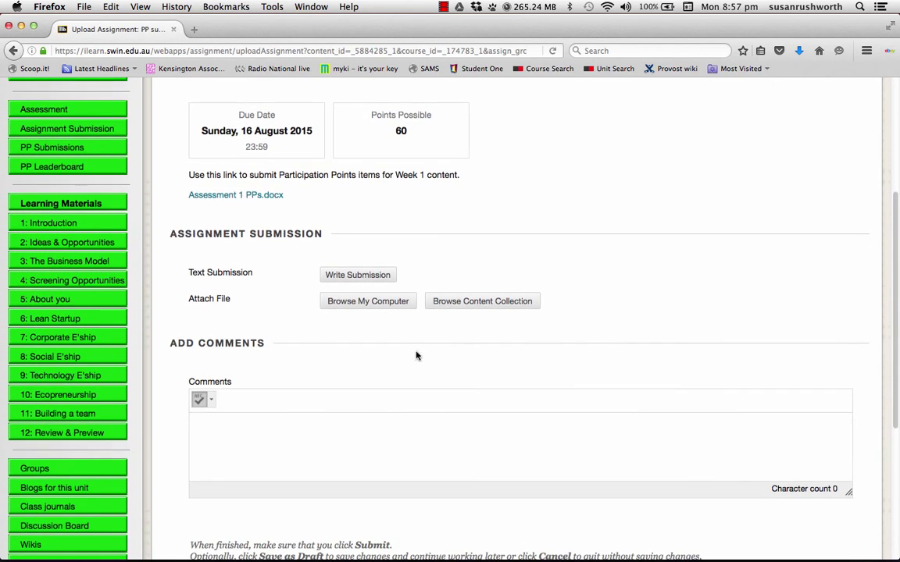
left_click(364, 302)
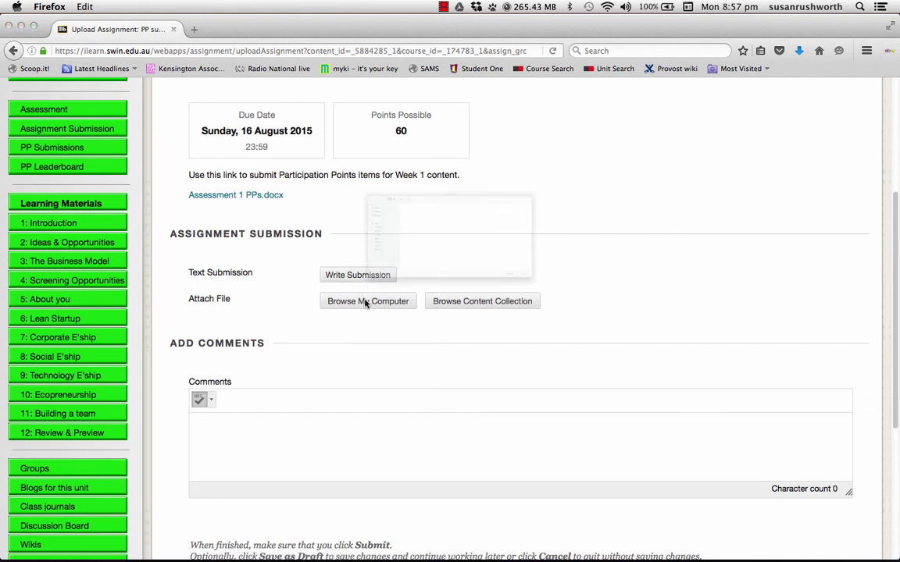
left_click(688, 389)
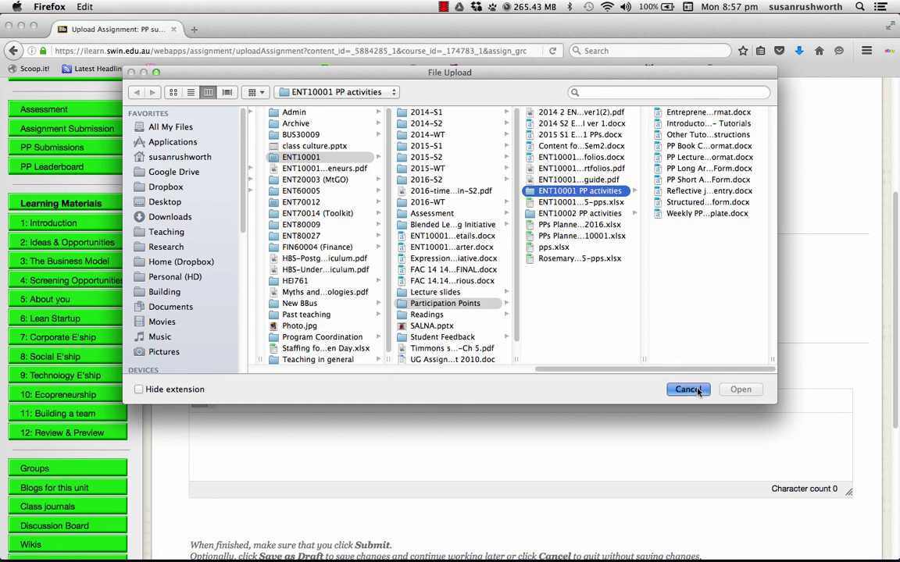
scroll(443, 390, "down", 5)
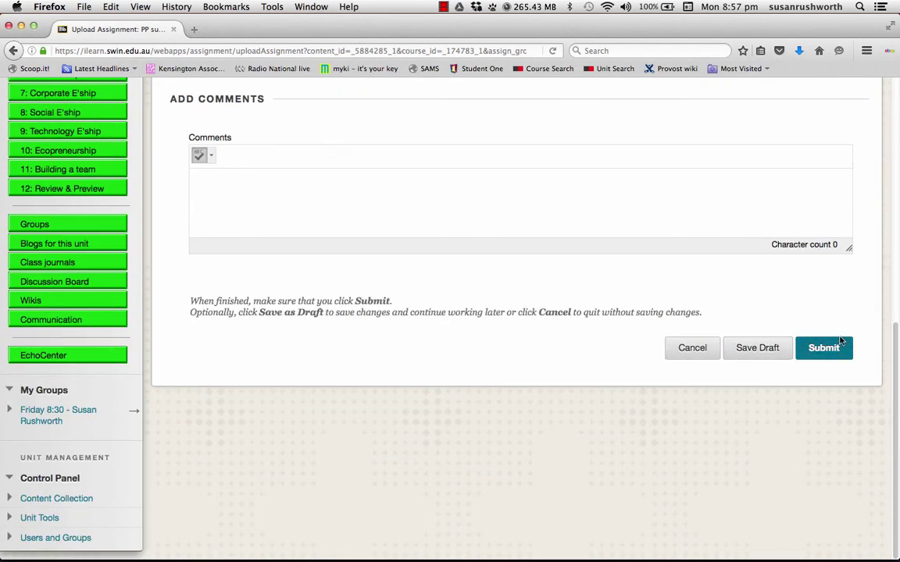
scroll(401, 332, "up", 3)
scroll(400, 328, "up", 2)
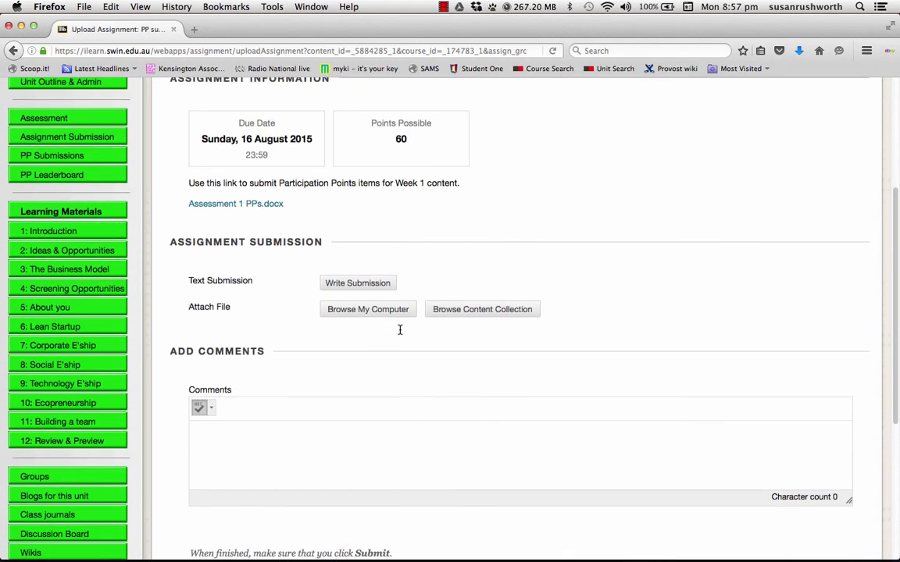
scroll(400, 331, "down", 5)
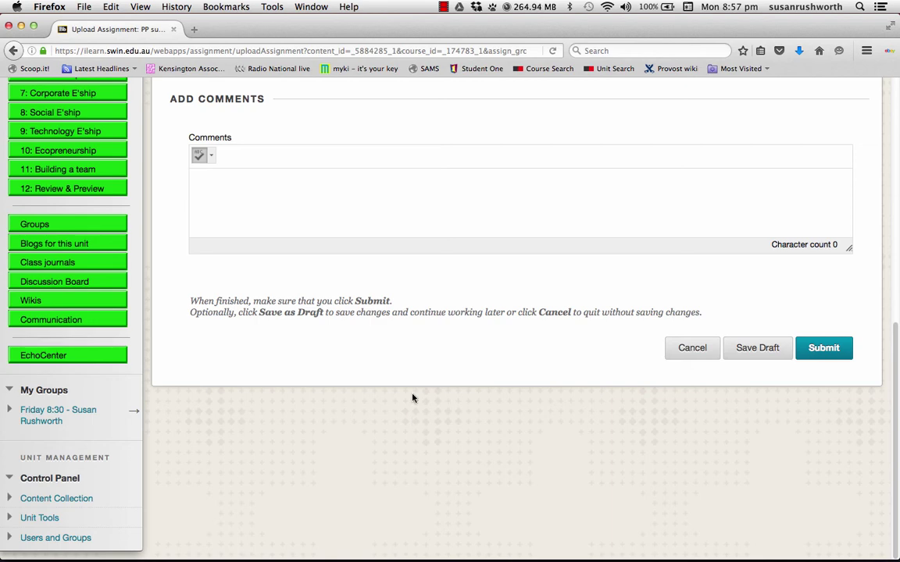
scroll(411, 395, "up", 10)
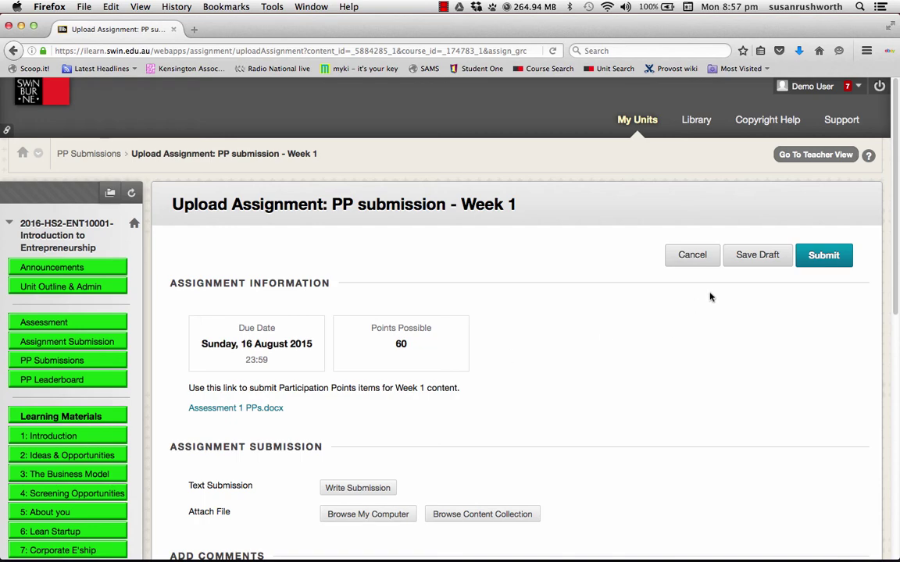
left_click(695, 256)
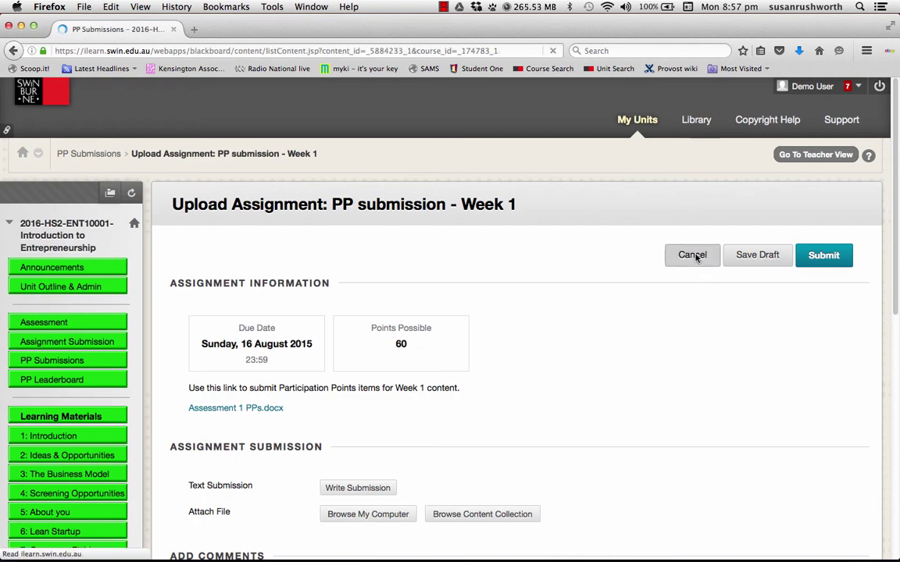
- Scroll the reloaded PP Submissions page to the Week 1 readiness check marked Reviewed
scroll(491, 396, "down", 8)
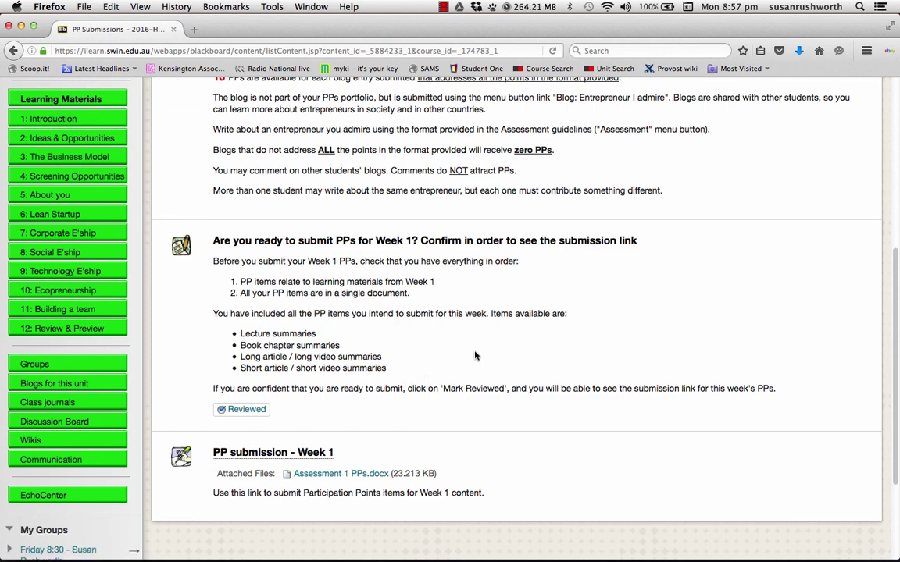
scroll(475, 356, "up", 3)
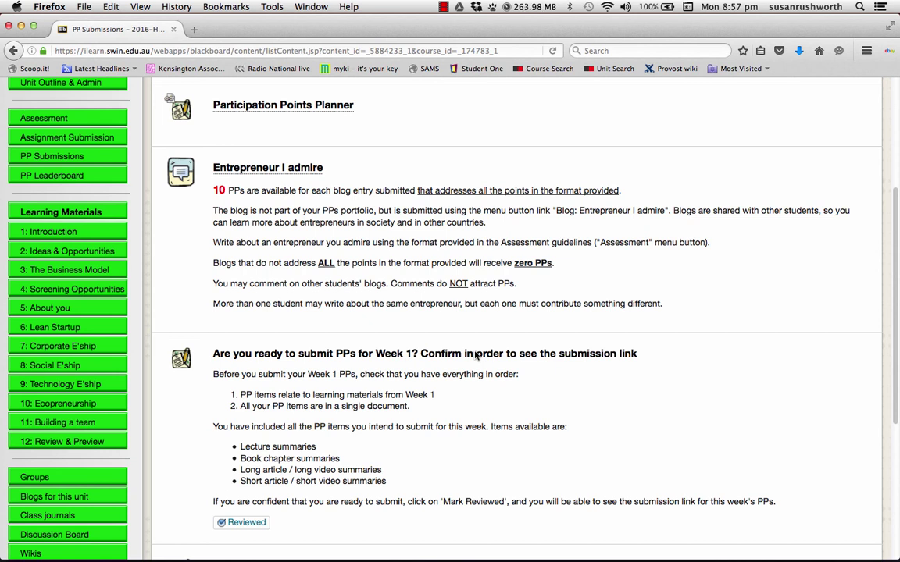